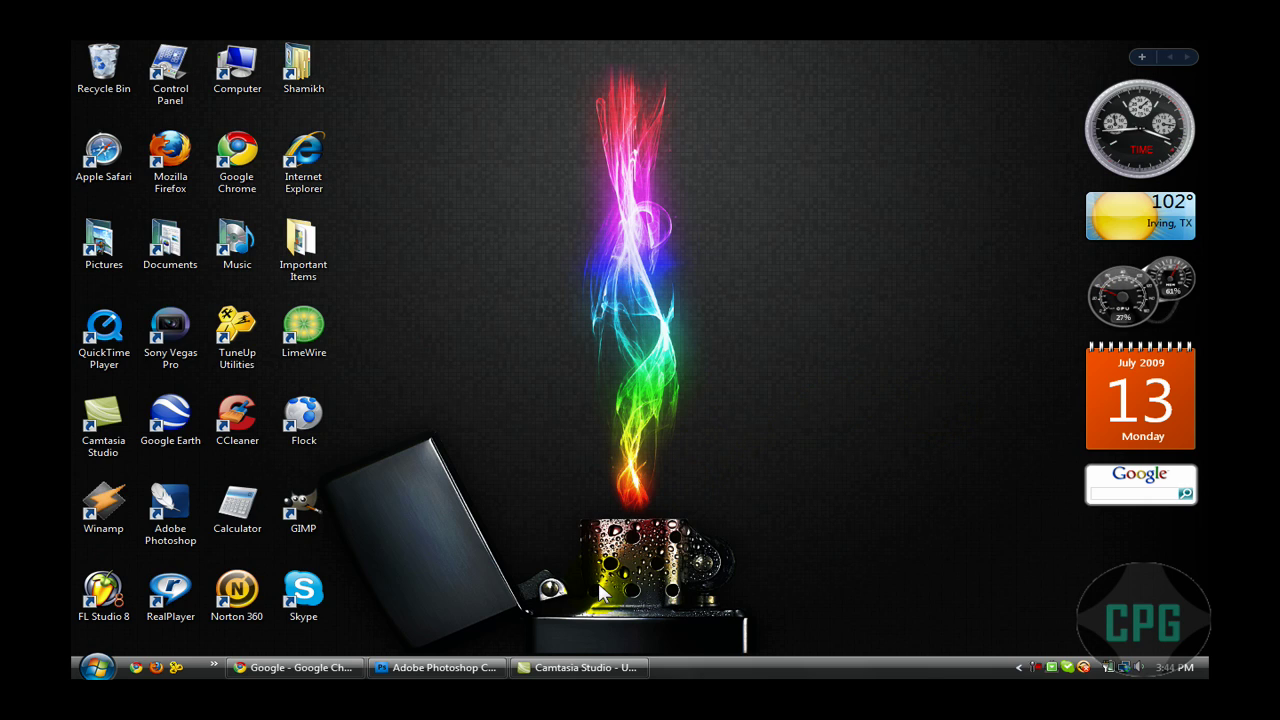
Bring Photoshop forward to show the EMERALD gem-textured text example among the open documents
left_click(445, 667)
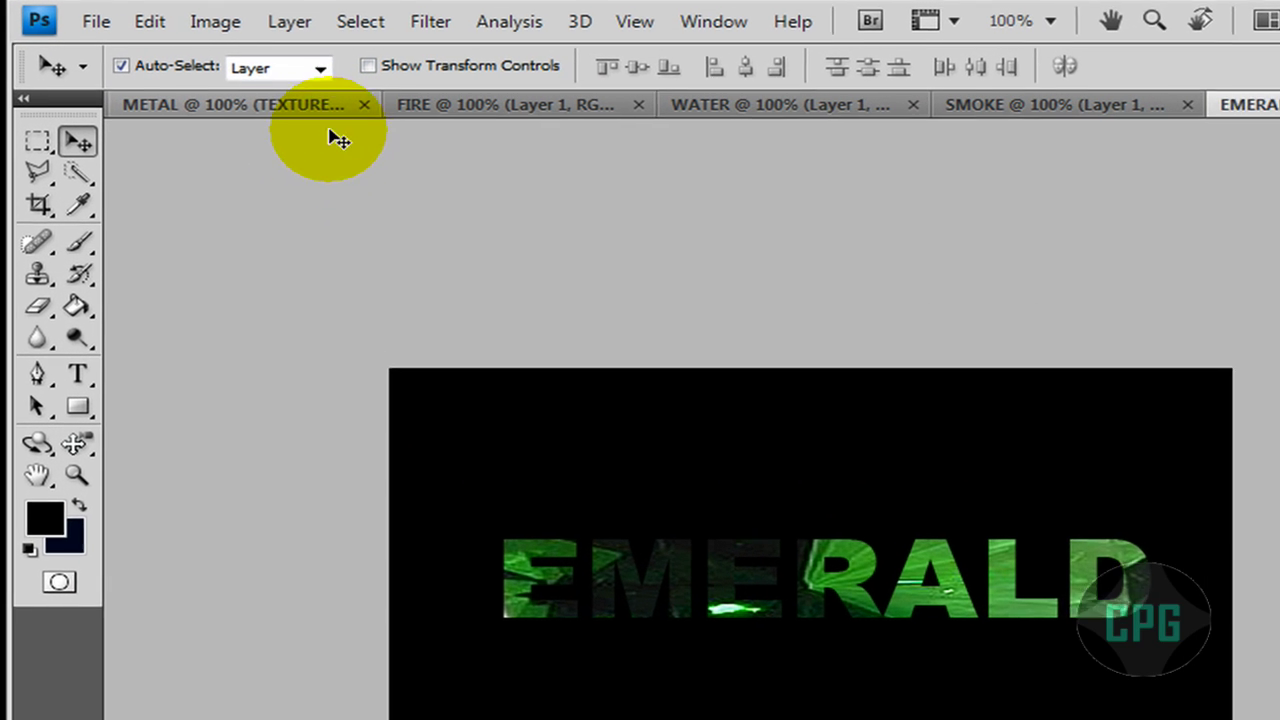
Create a new document named FIRE, 550 pixels wide by 300 pixels high
left_click(96, 22)
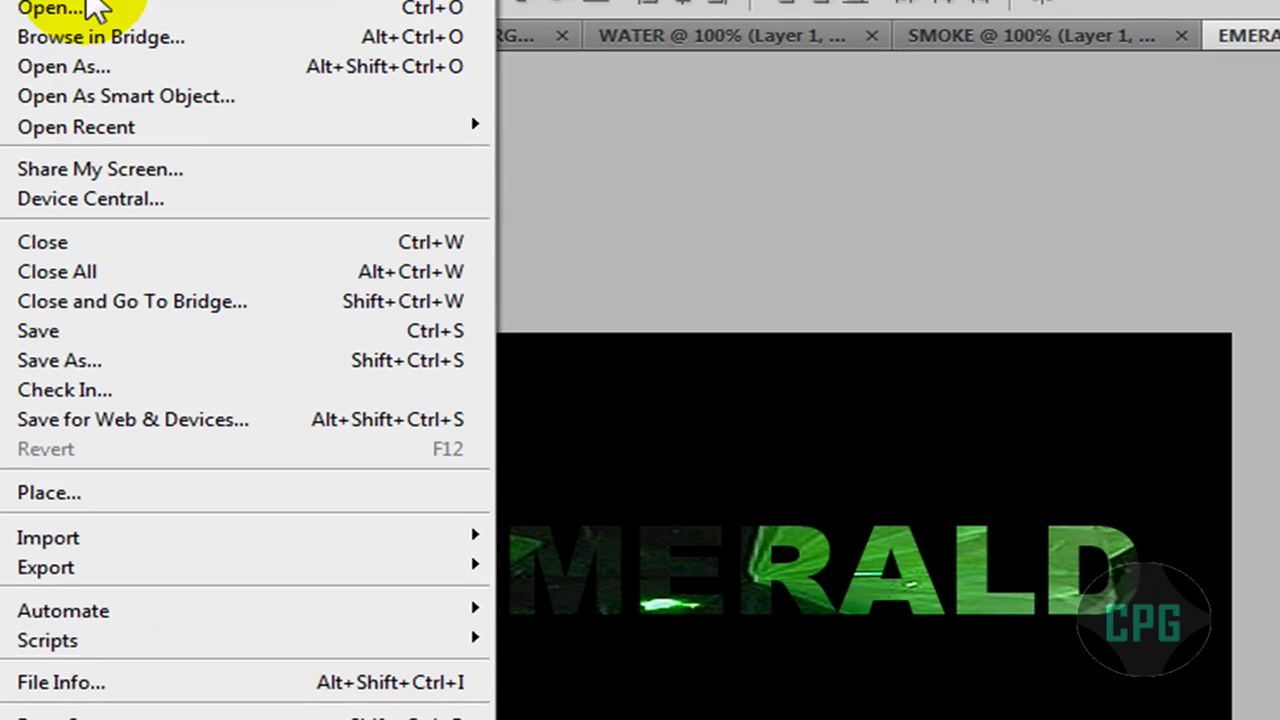
left_click(180, 52)
key("BackSpace")
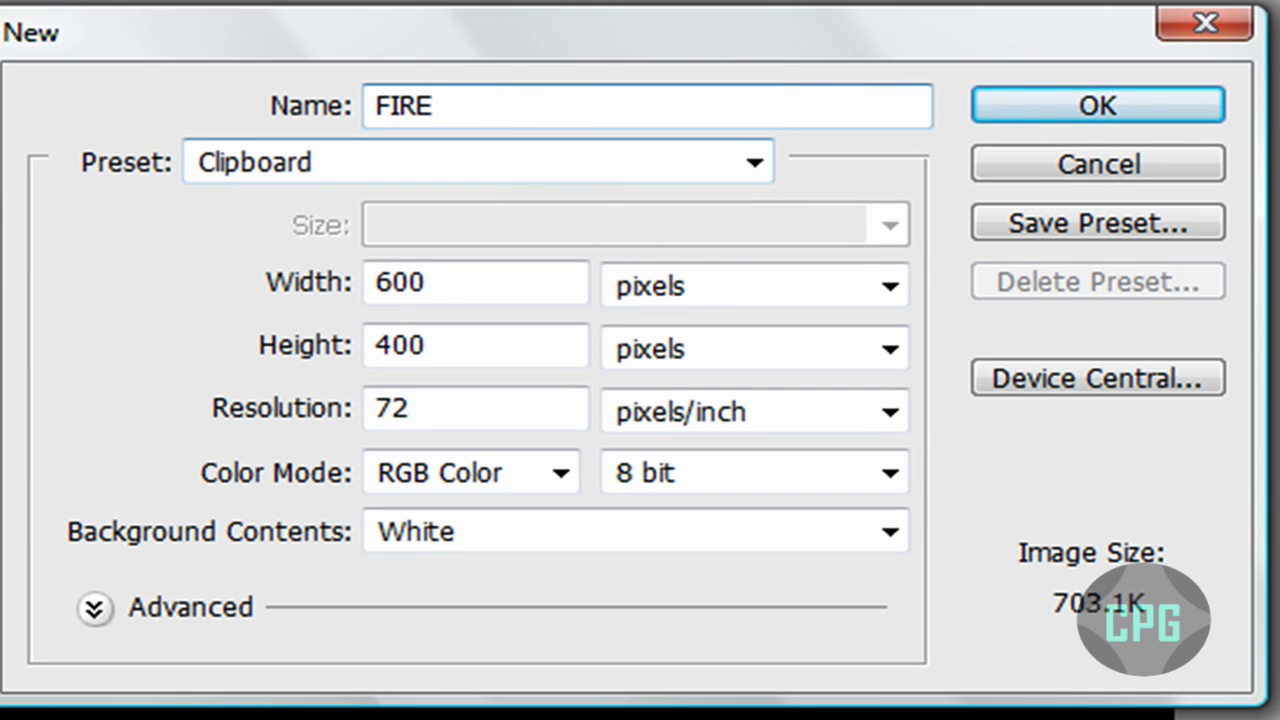
left_click(466, 280)
type("550")
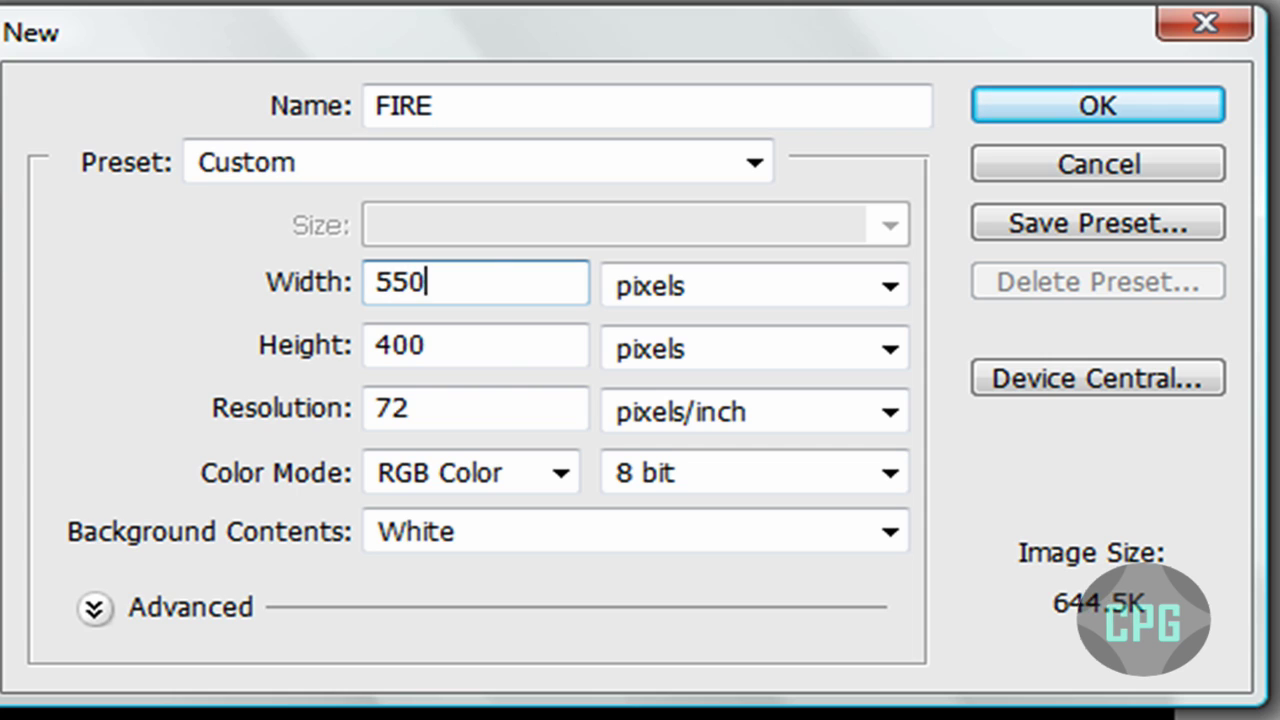
left_click(432, 338)
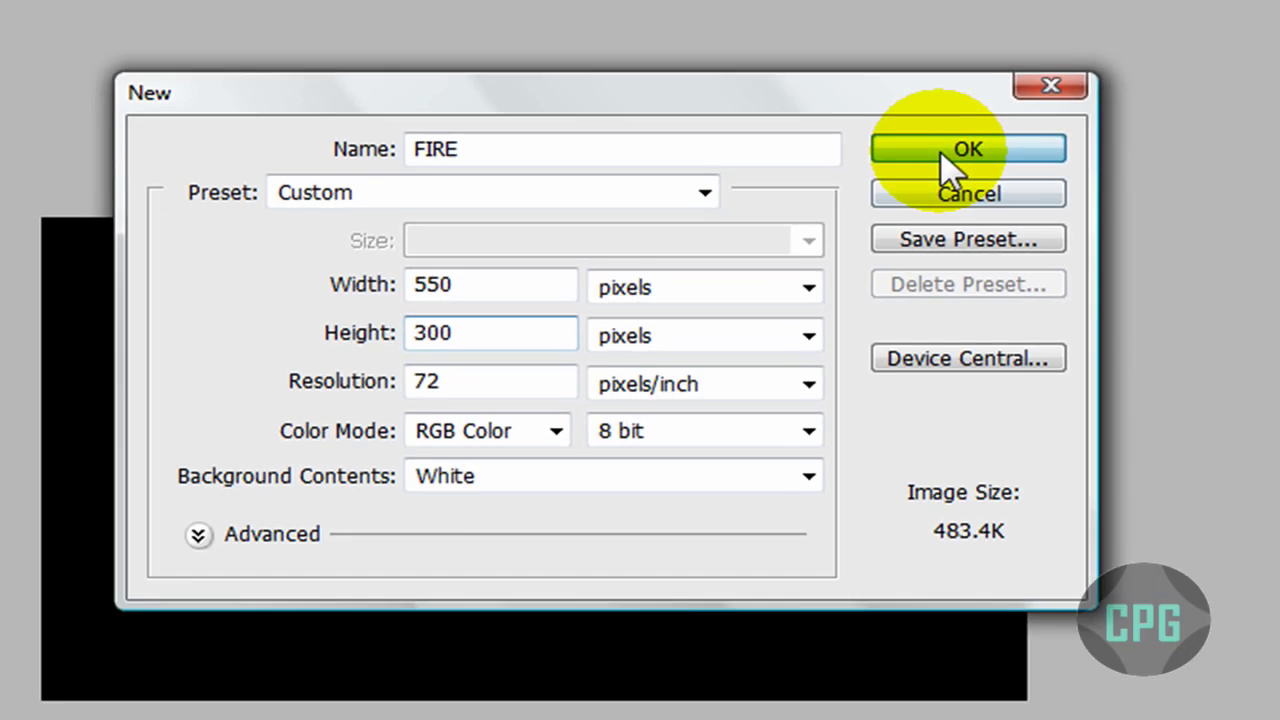
left_click(1075, 108)
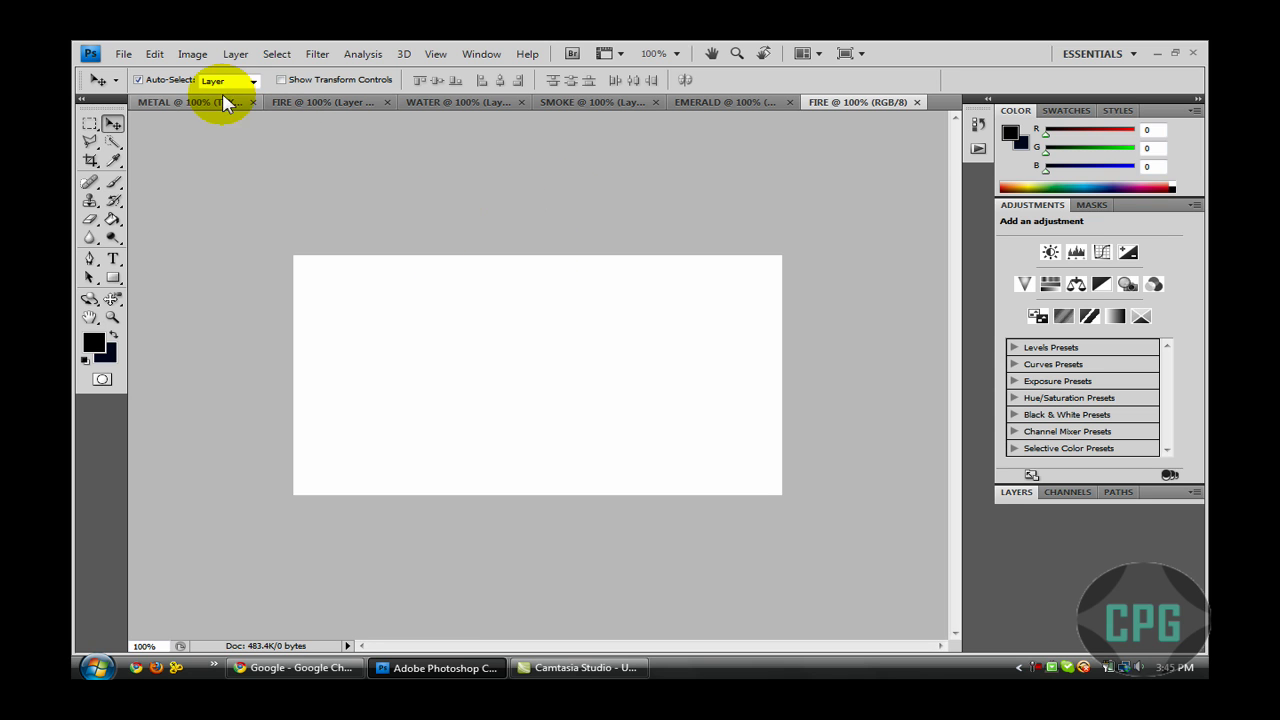
Fill the FIRE canvas with Black at 100% opacity using Edit > Fill
left_click(157, 55)
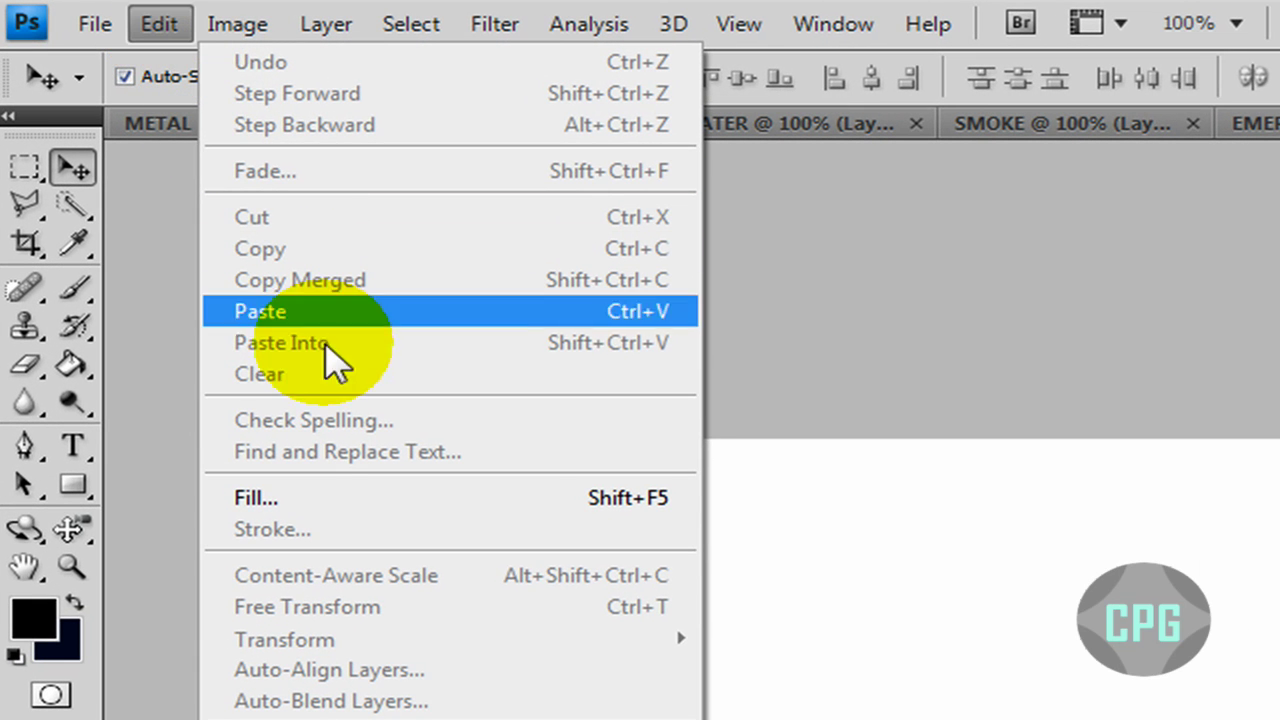
left_click(307, 495)
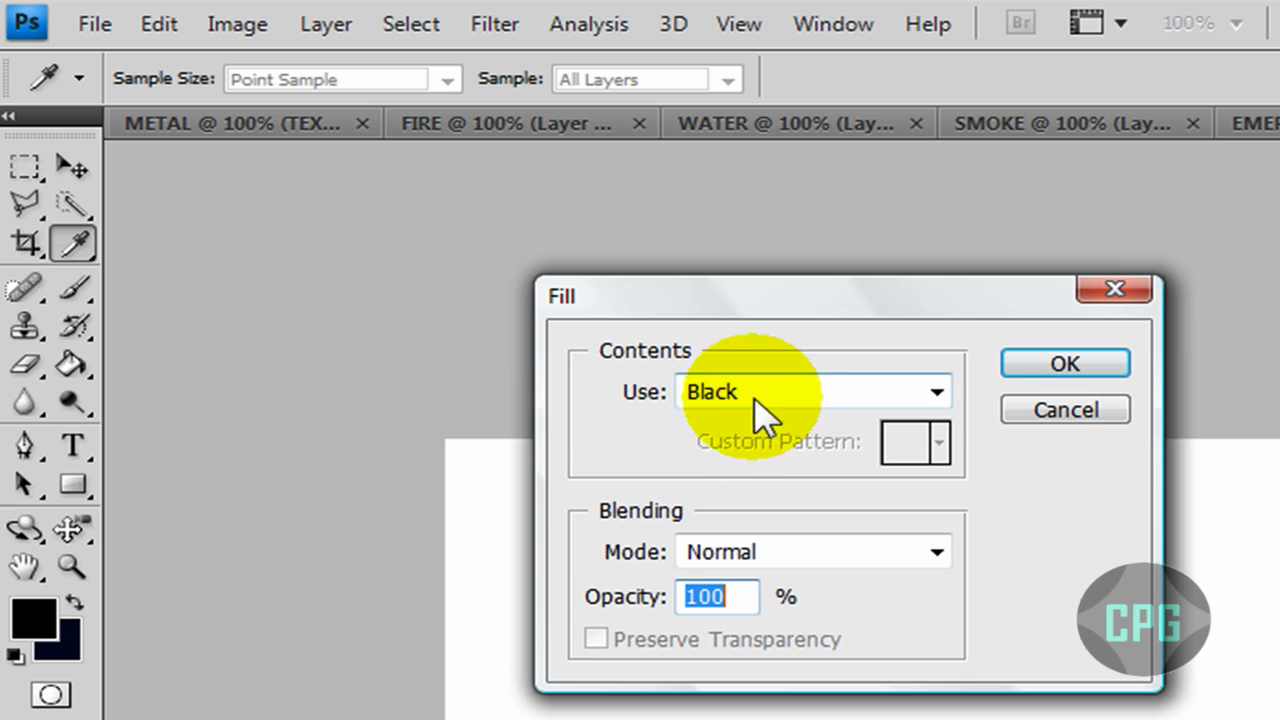
left_click(1098, 366)
key("v")
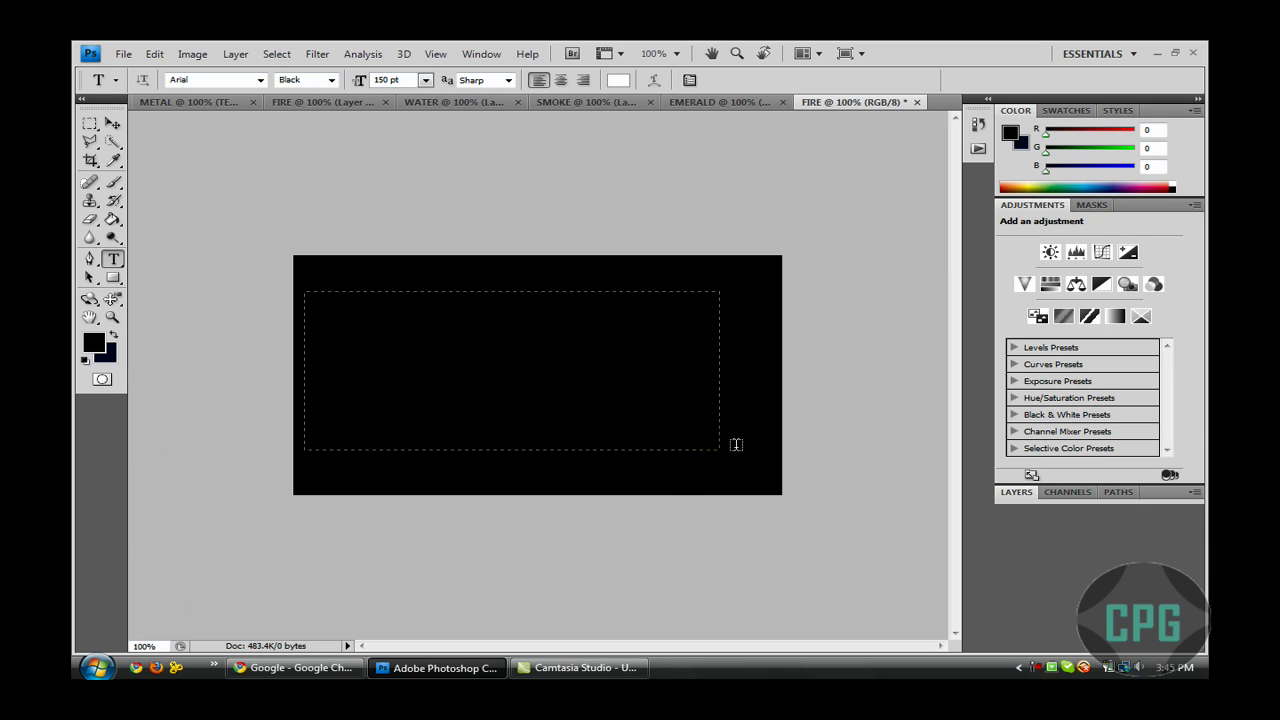
Type the word FIRE and move it to the centre of the black canvas
type("F")
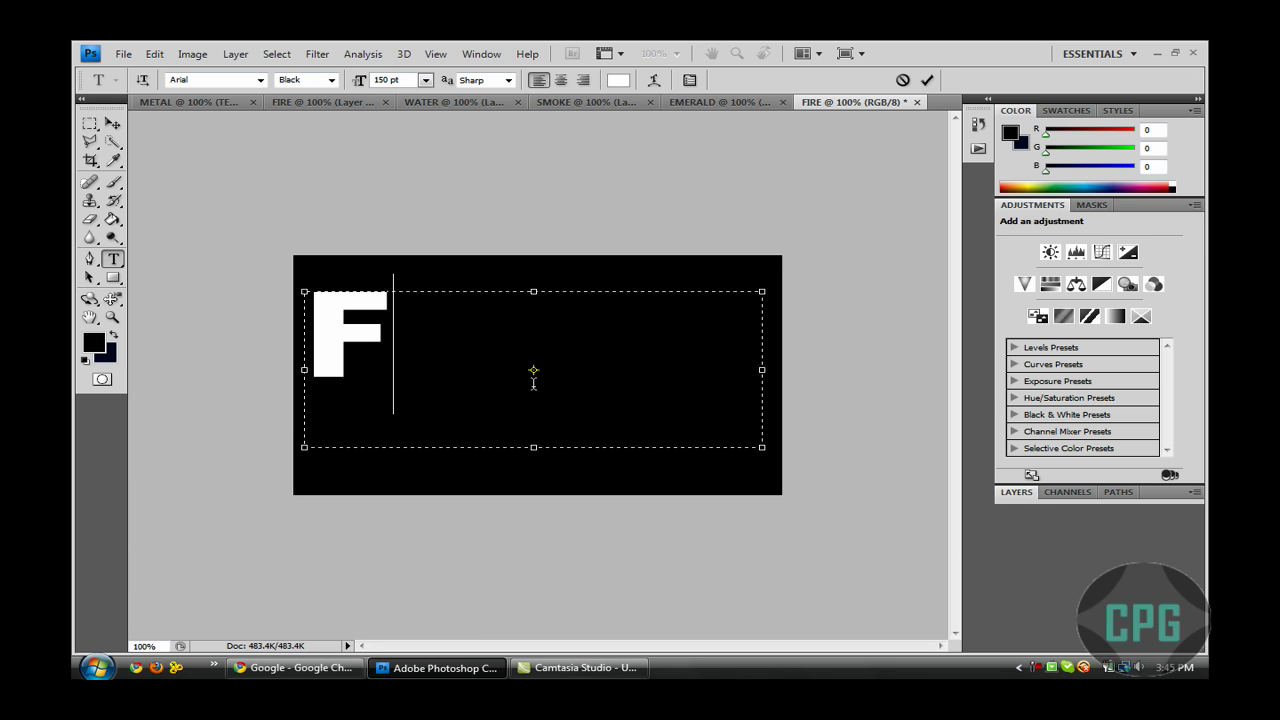
type("IRE")
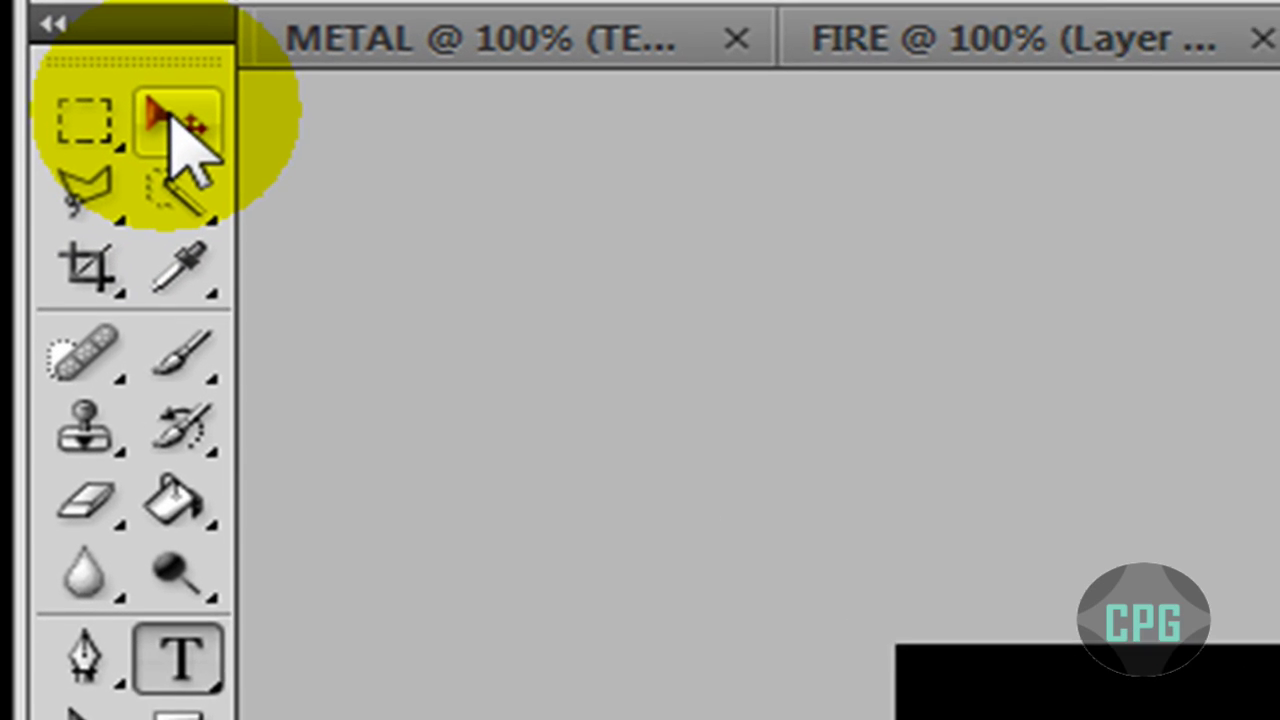
left_click(180, 125)
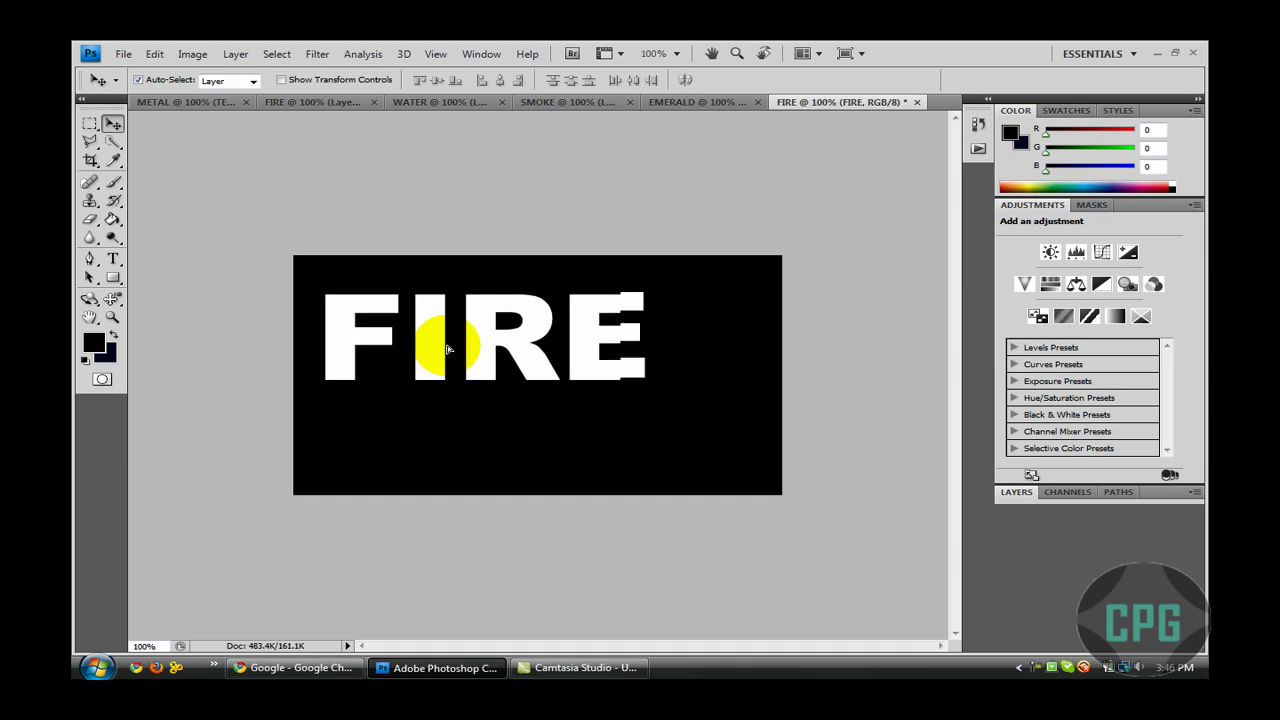
left_click_drag(719, 530, 831, 608)
left_click_drag(486, 383, 494, 377)
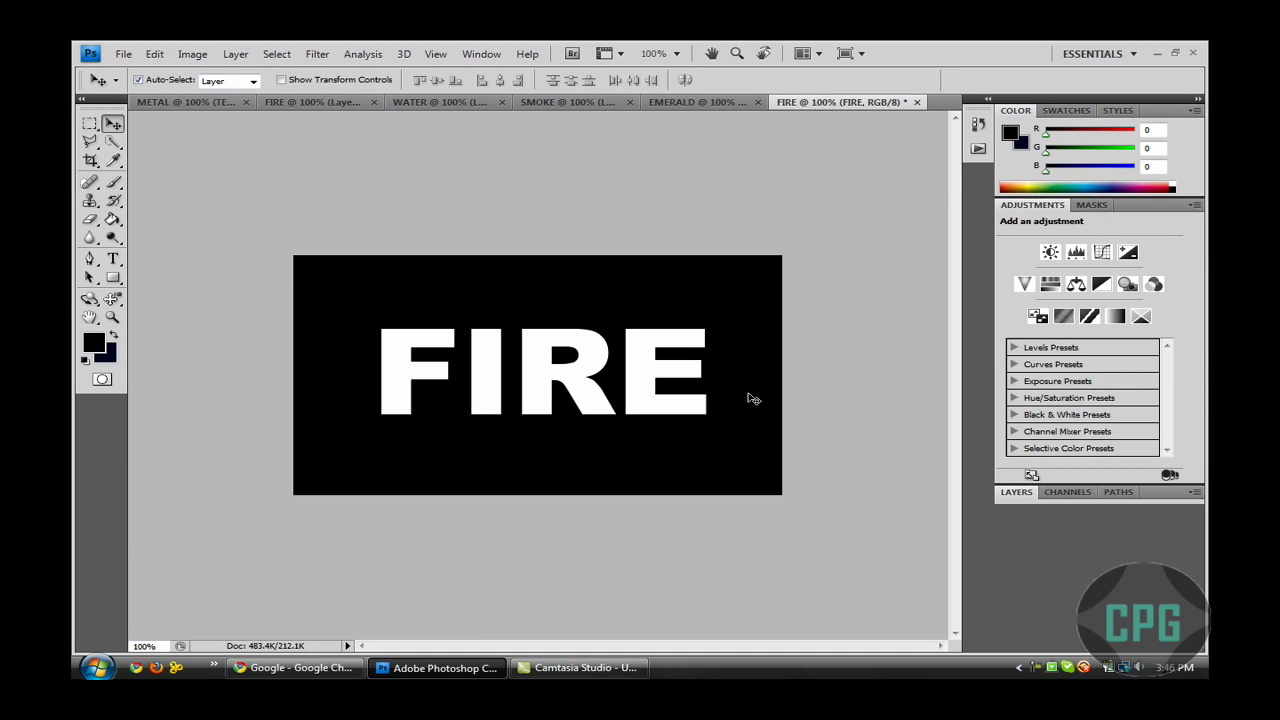
left_click(870, 387)
Select all the FIRE letters and set their text size to 150 pt
left_click(468, 374)
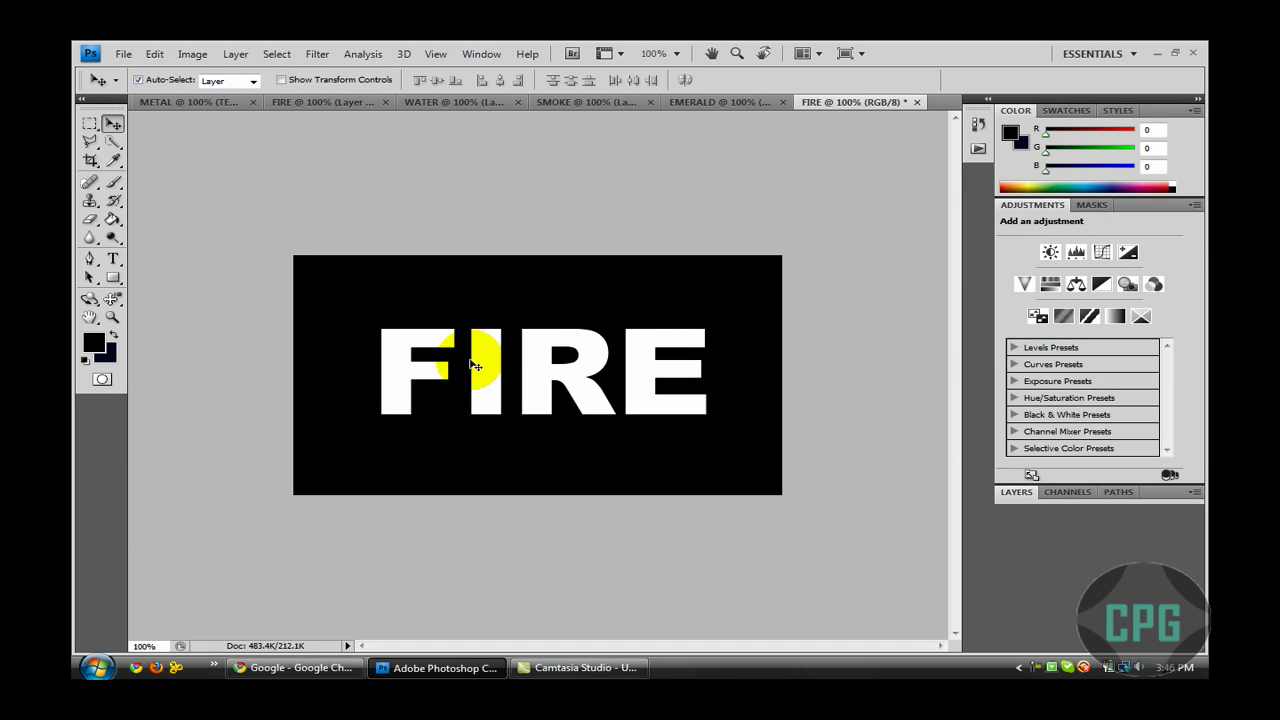
left_click(114, 260)
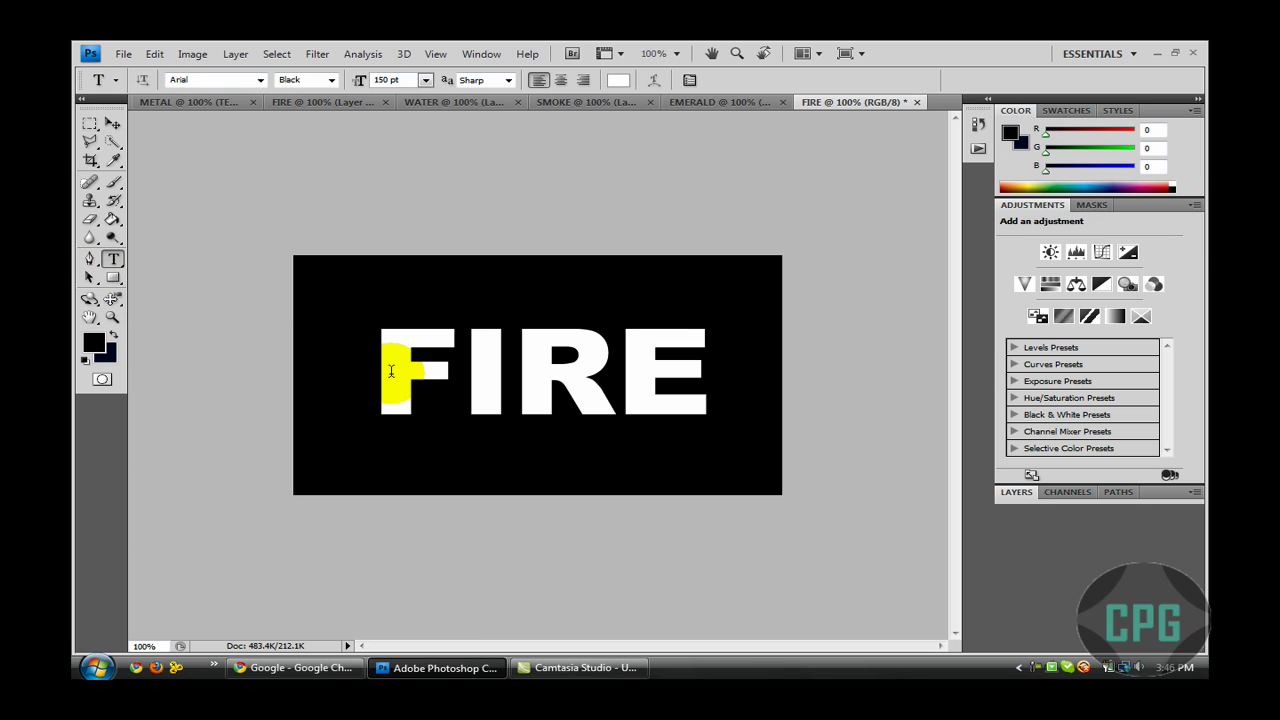
left_click_drag(385, 366, 635, 315)
left_click(770, 89)
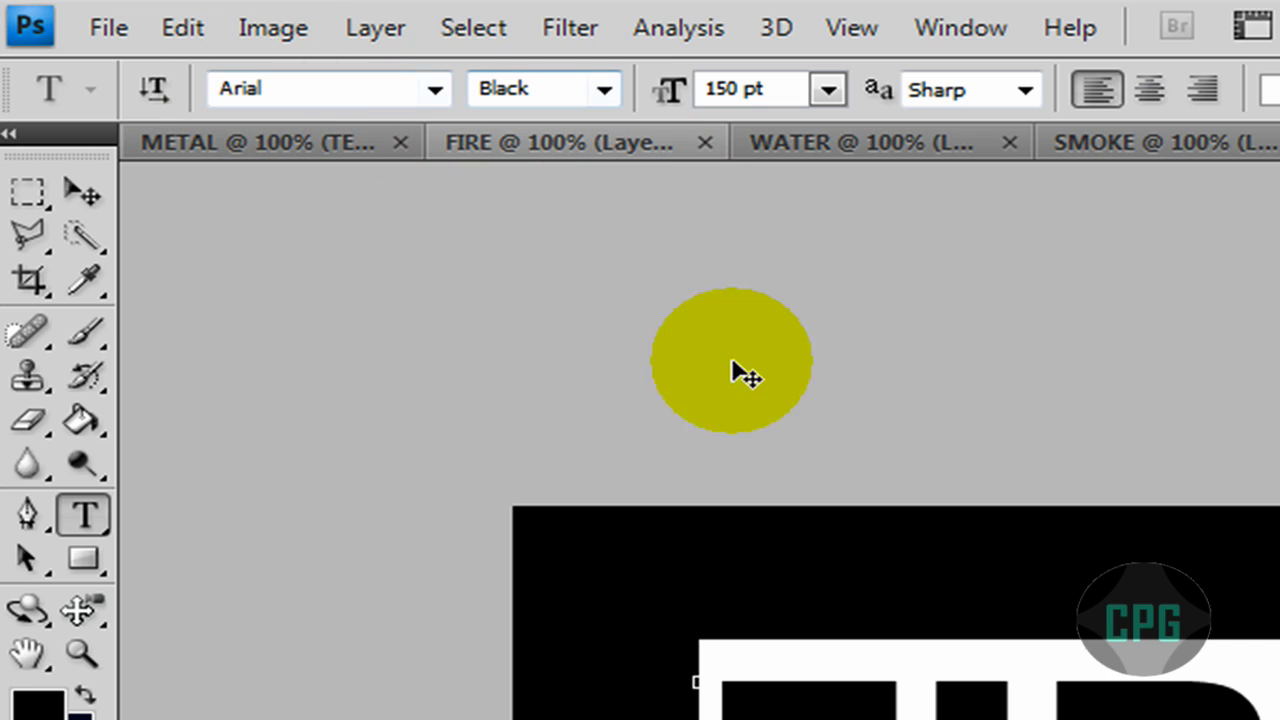
key("Return")
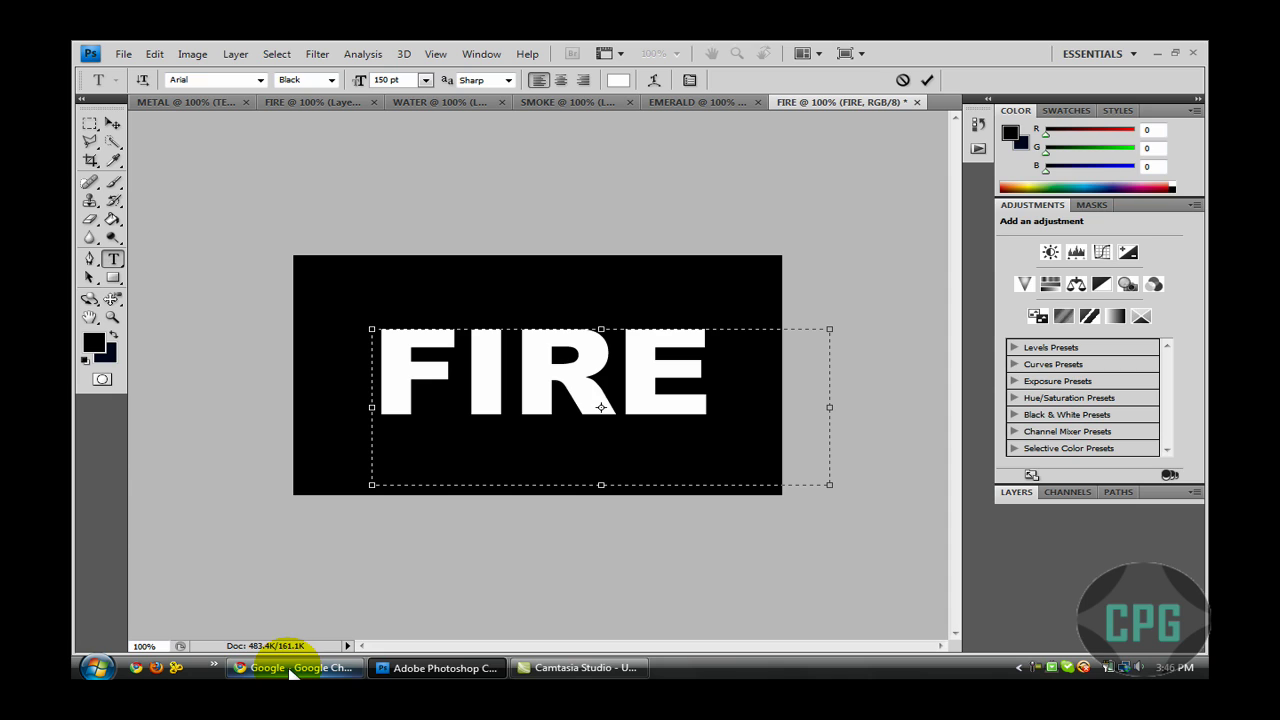
In the browser, run a Google Images search for Fire
left_click(290, 668)
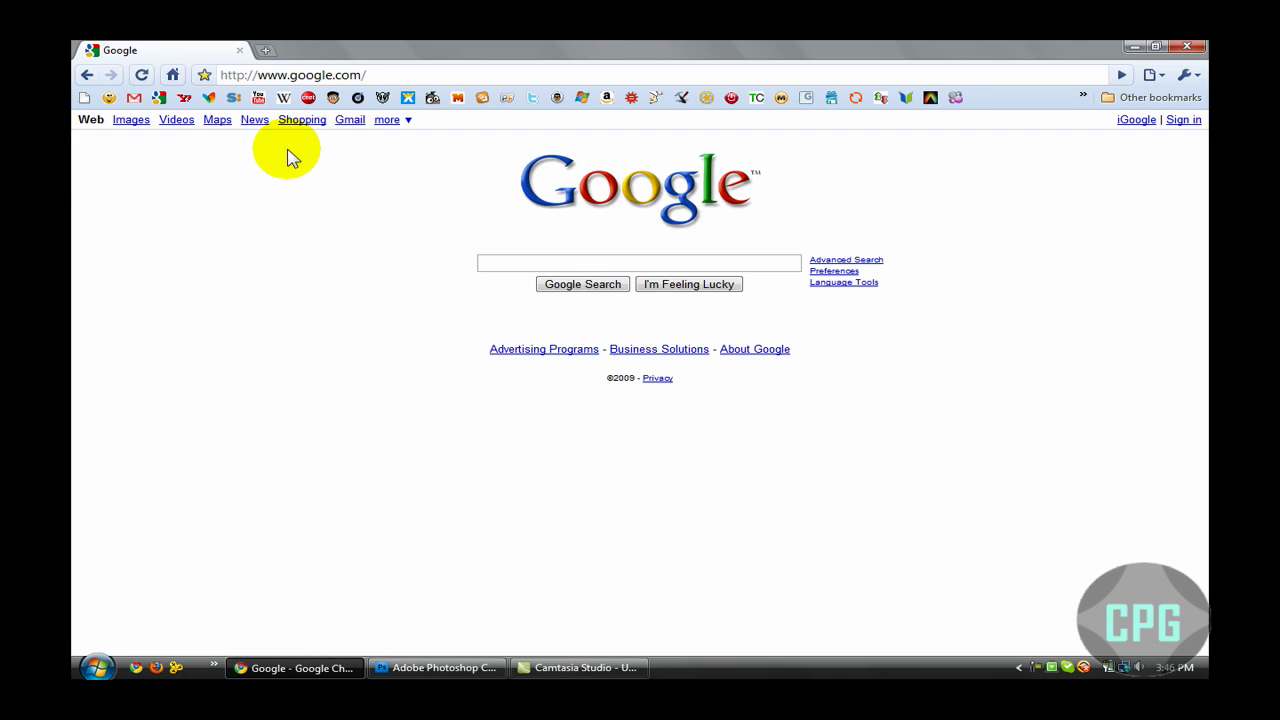
left_click(134, 122)
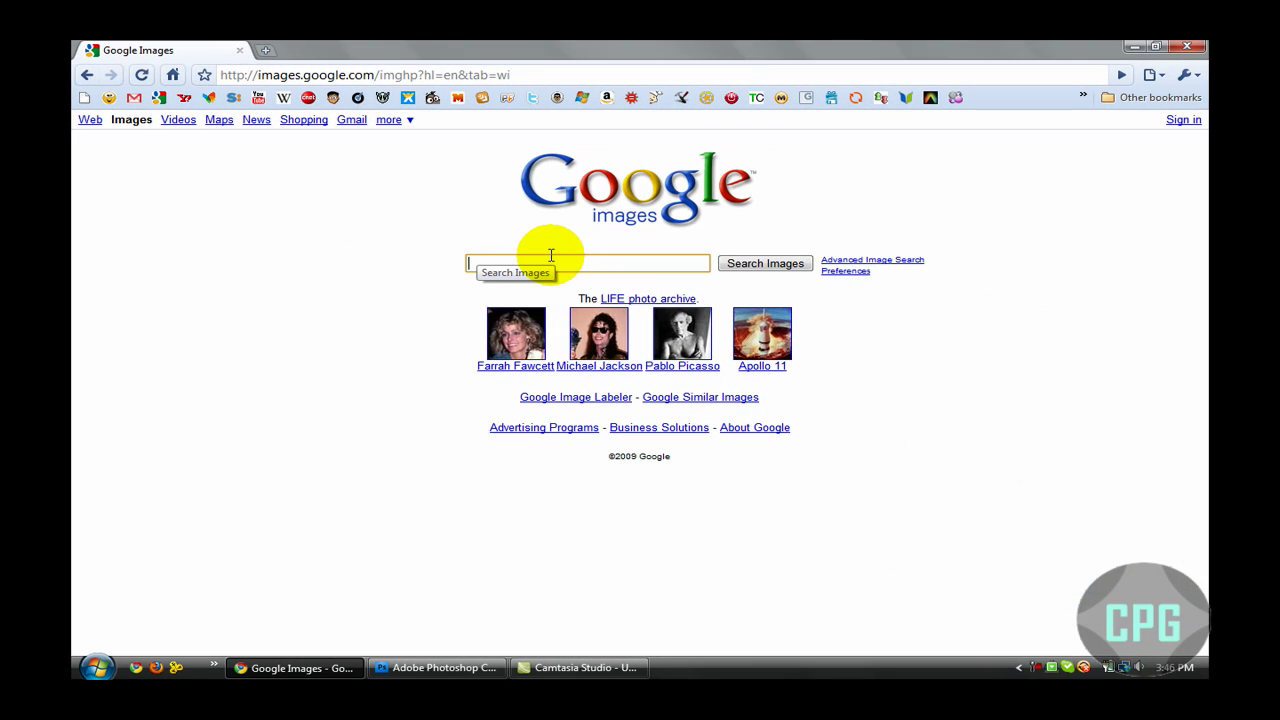
type("Fire")
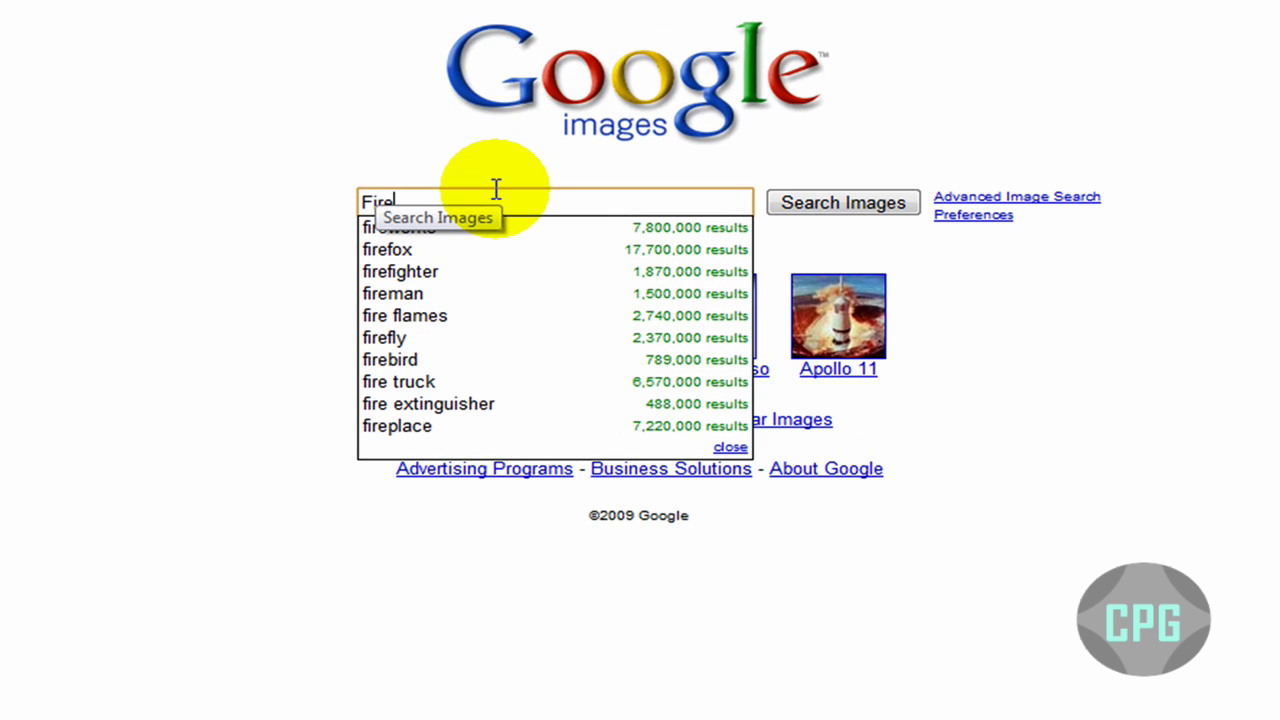
key("Return")
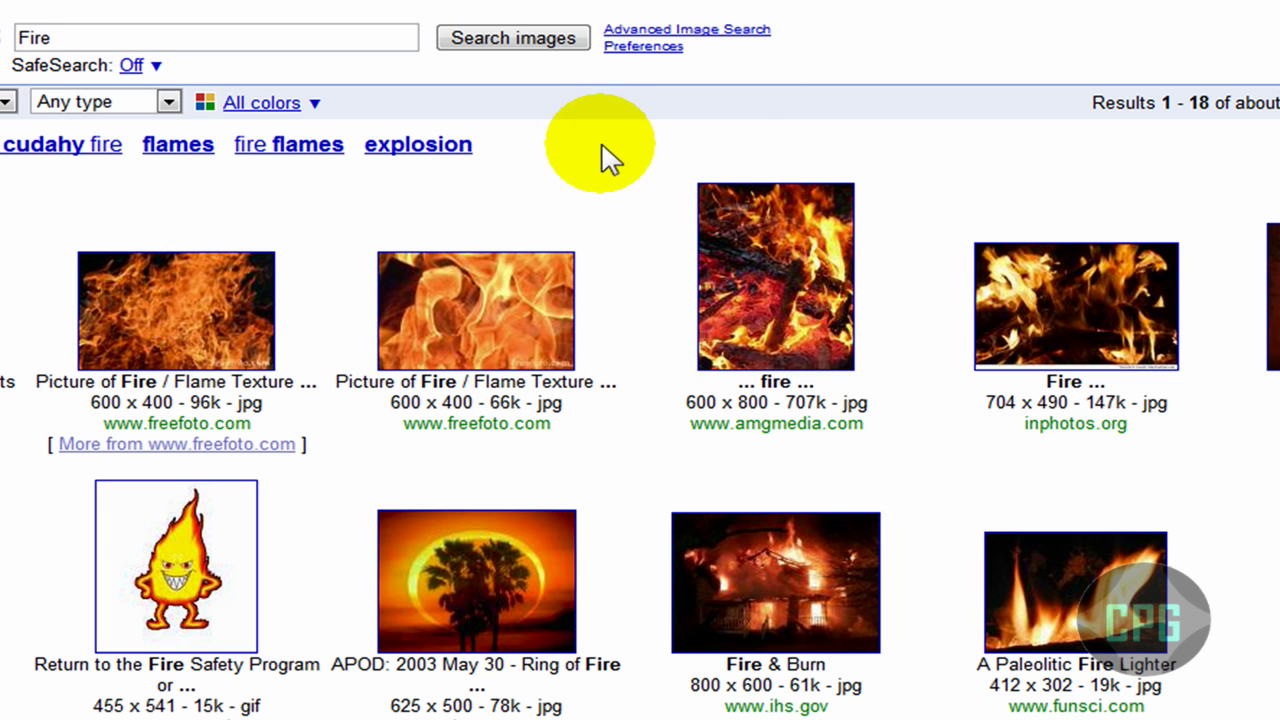
scroll(612, 145, "down", 3)
scroll(607, 143, "down", 3)
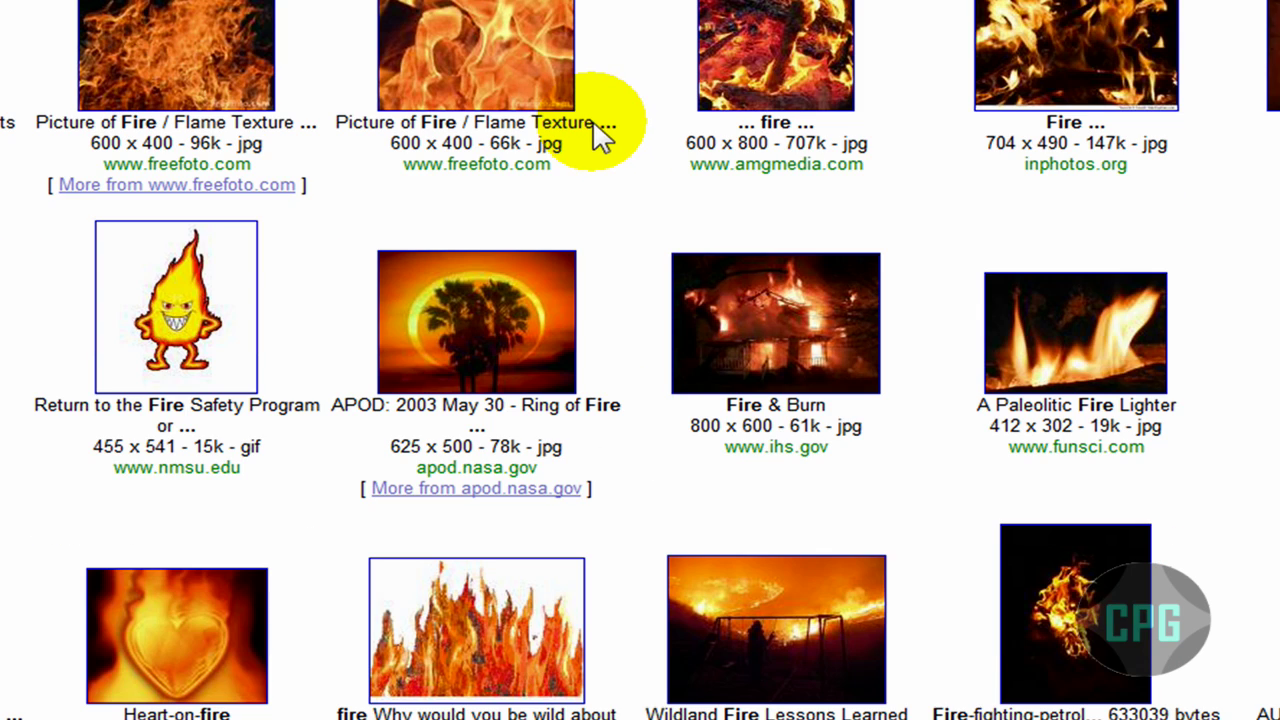
scroll(590, 117, "up", 3)
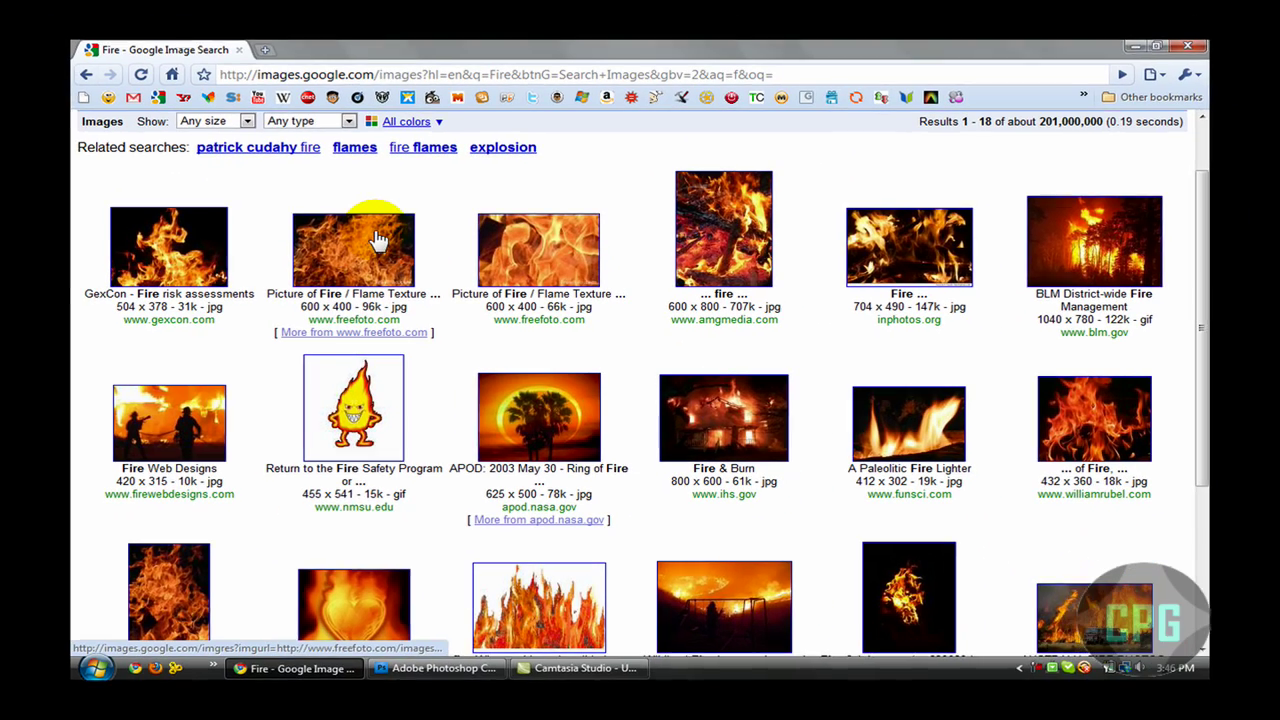
Open the freefoto flame texture result at full size and copy the image
left_click(370, 237)
left_click(160, 152)
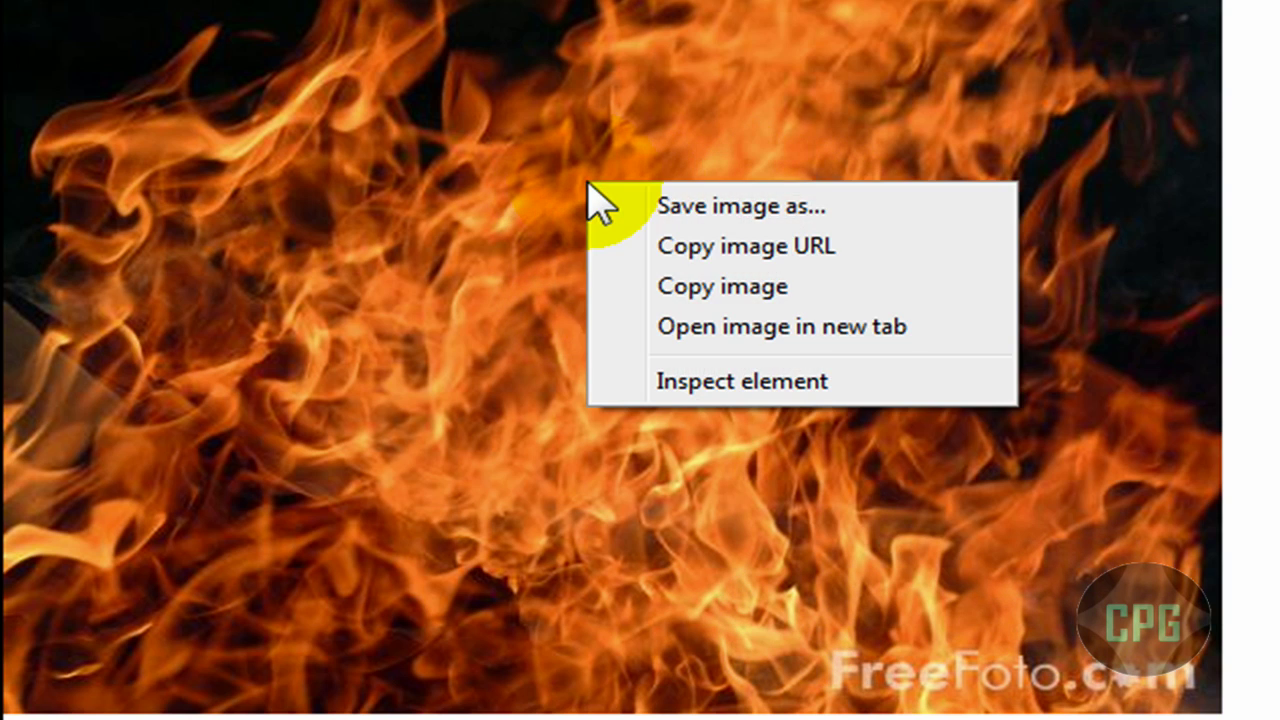
left_click(655, 287)
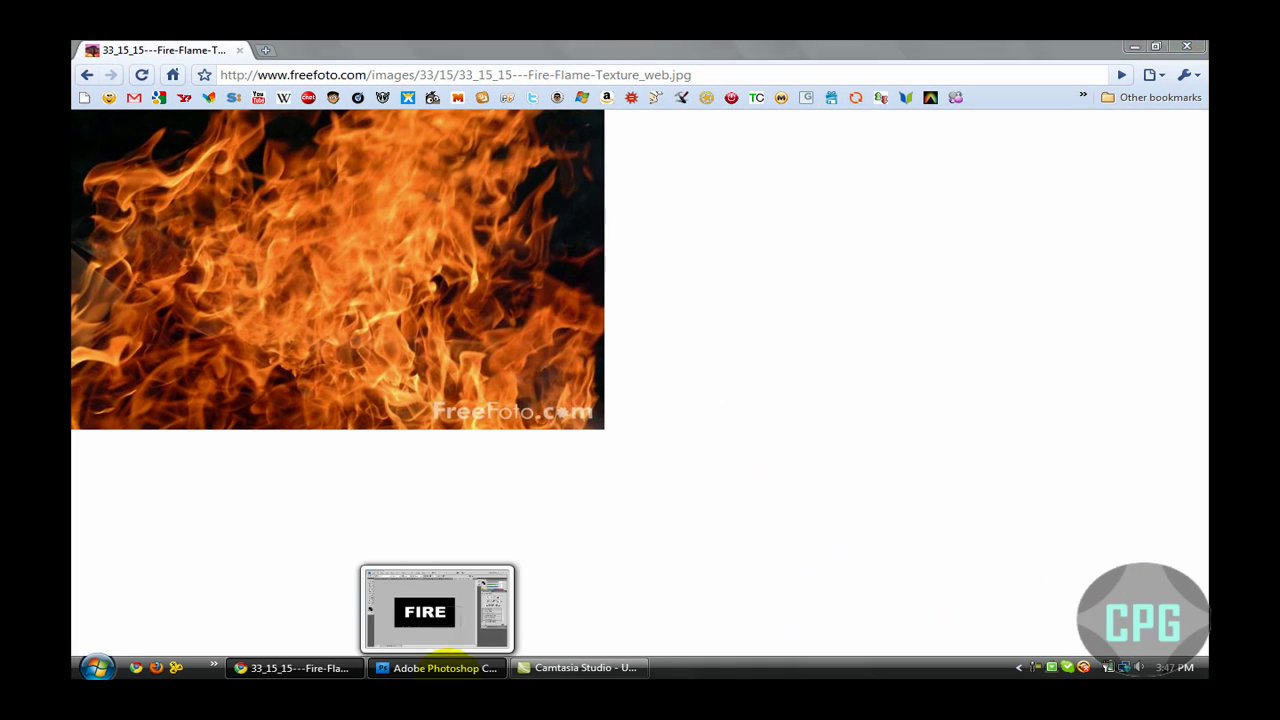
Back in Photoshop, paste the flame image into the FIRE document as Layer 1
left_click(445, 668)
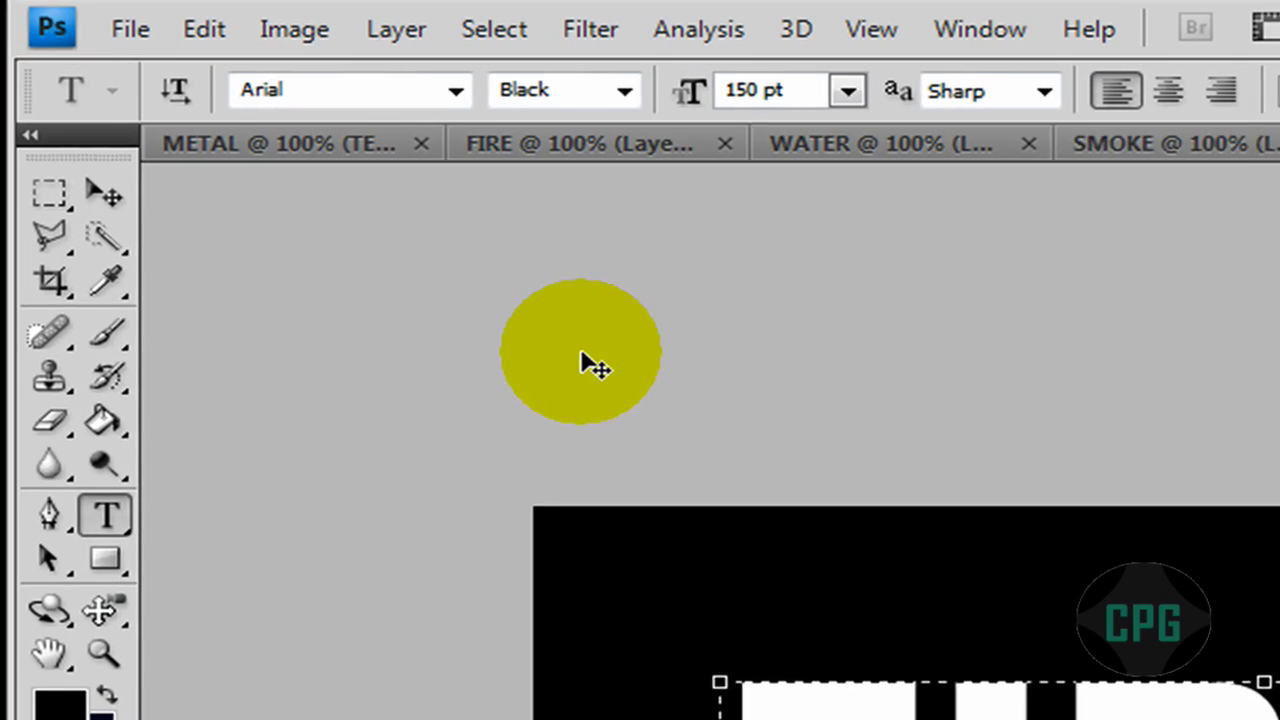
left_click(209, 29)
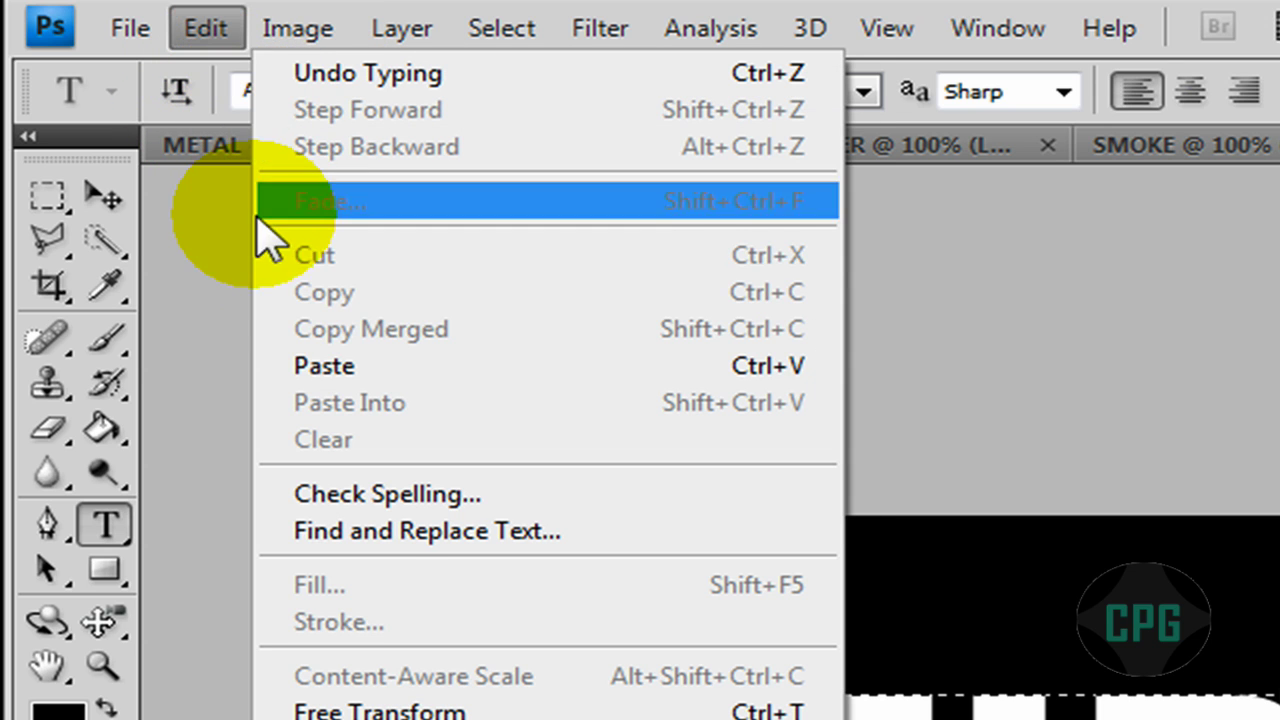
left_click(300, 365)
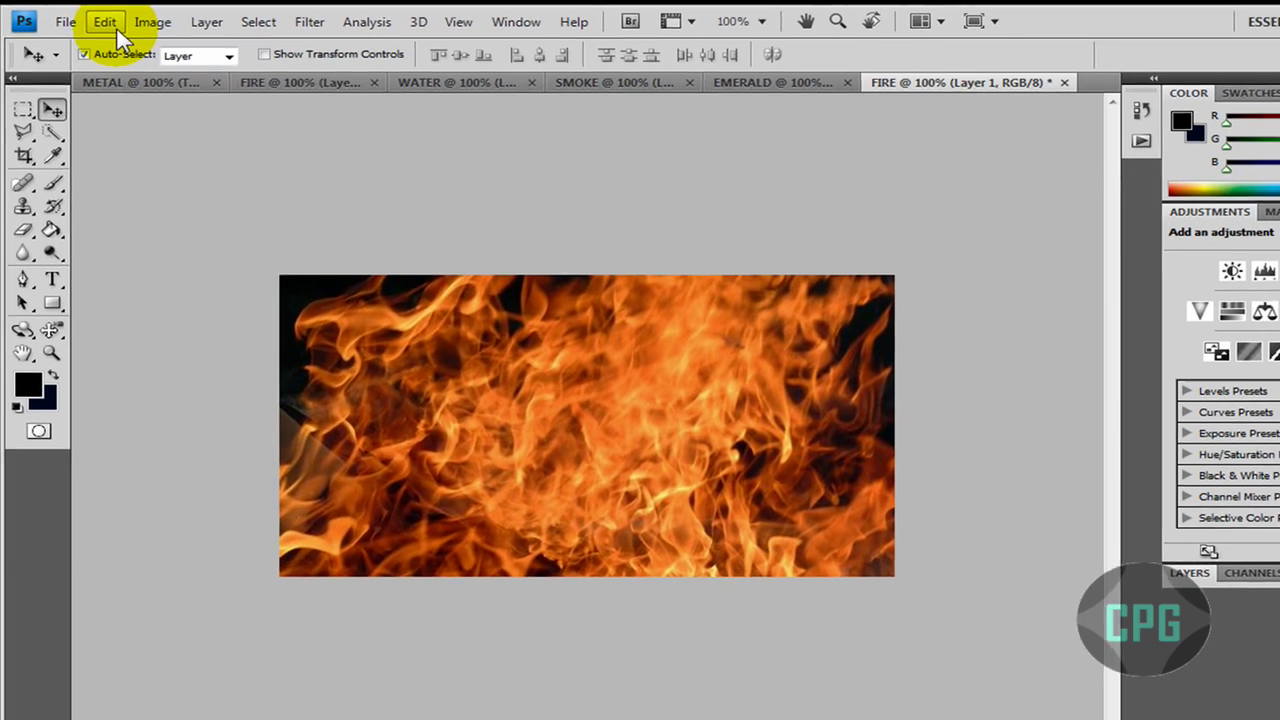
Resize the flame layer with Edit > Transform so the flames fill the canvas
left_click(154, 53)
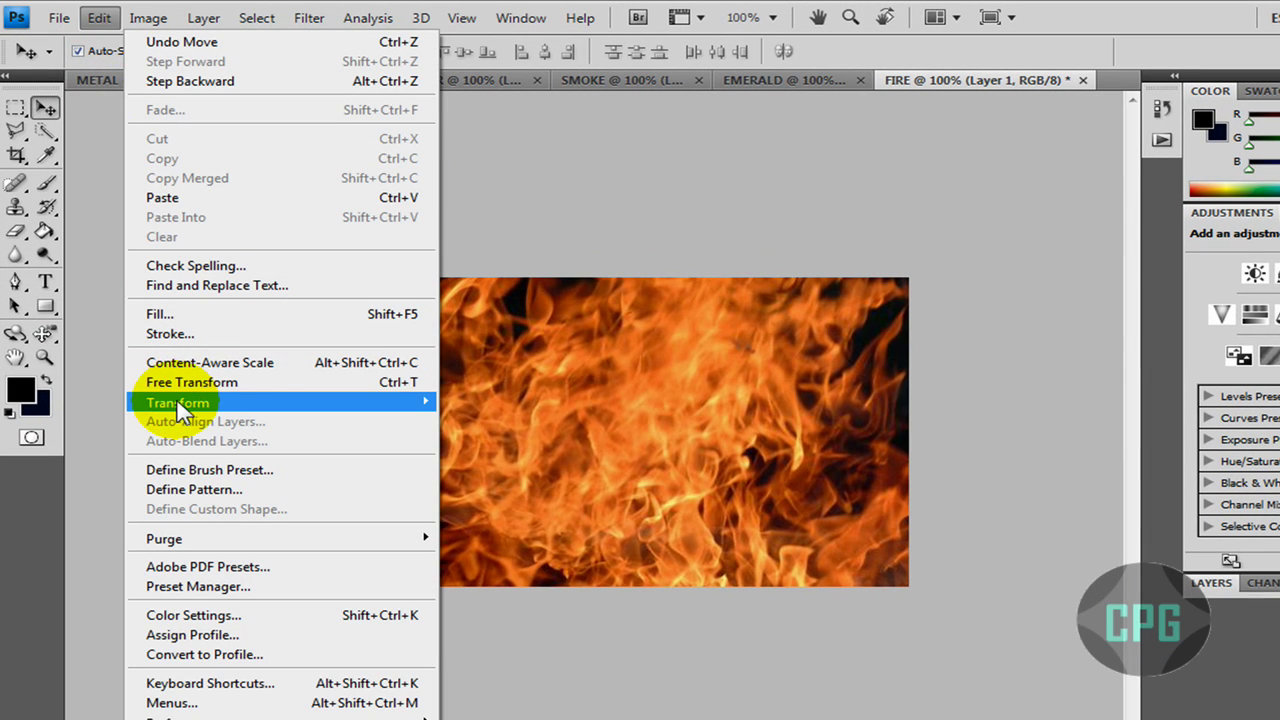
mouse_move(279, 400)
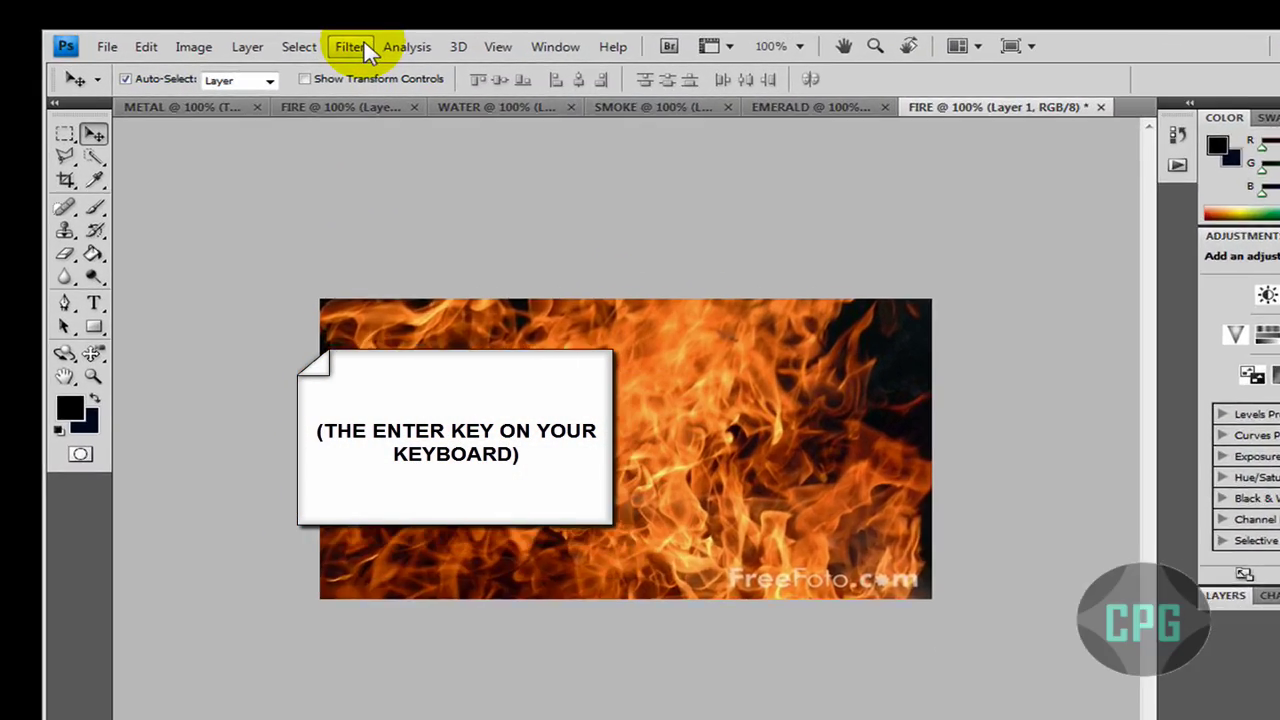
Apply Filter > Sharpen > Sharpen More to the flame layer
left_click(352, 47)
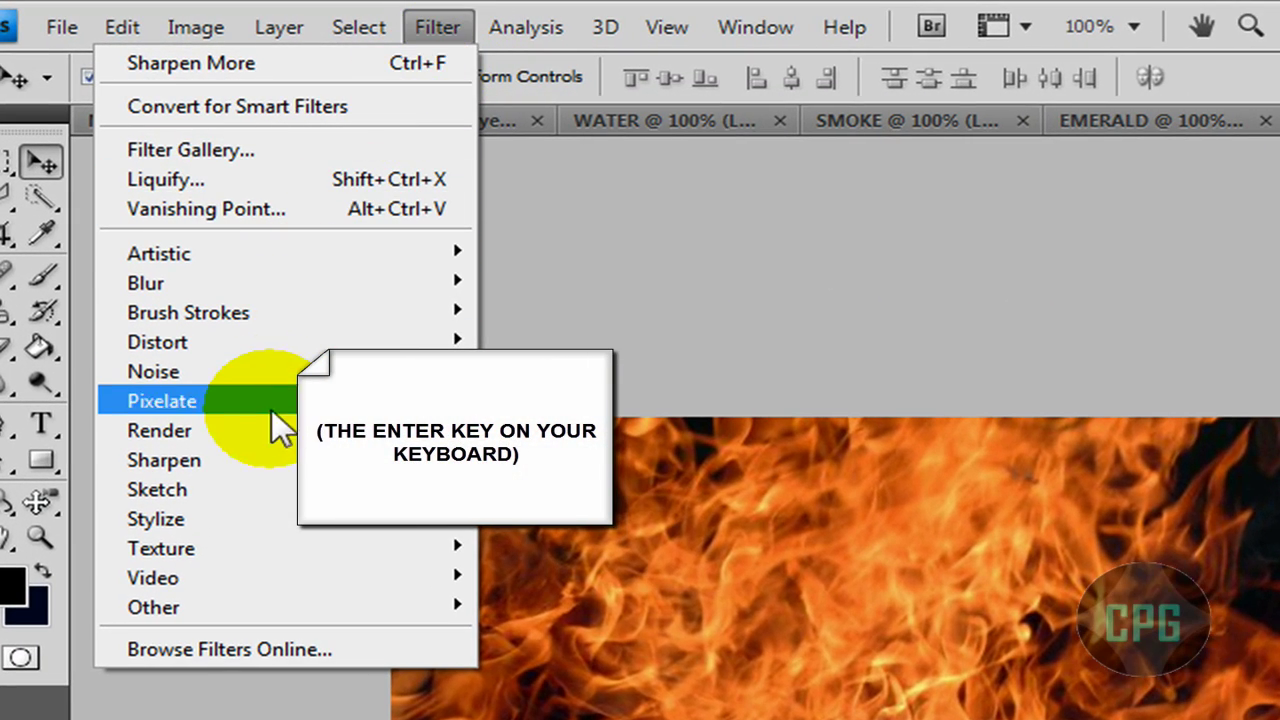
mouse_move(314, 461)
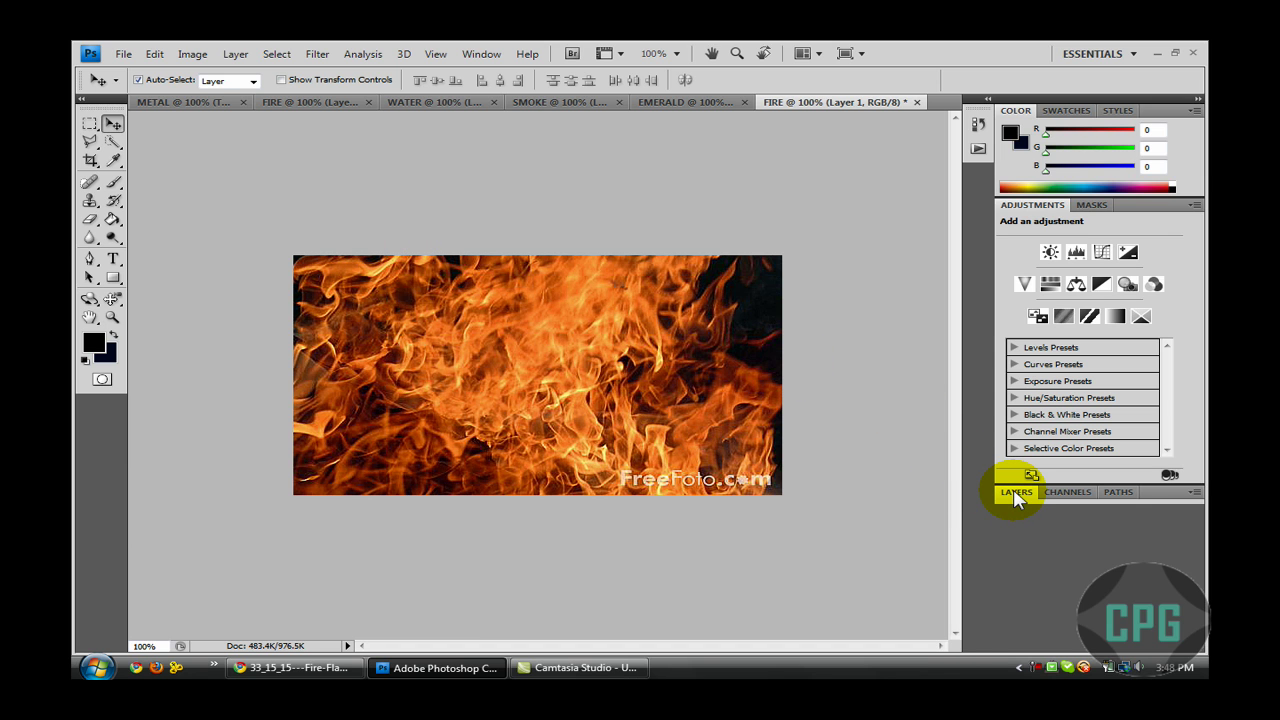
In the Layers panel, make Layer 1 a clipping mask over the FIRE text layer
left_click(1015, 494)
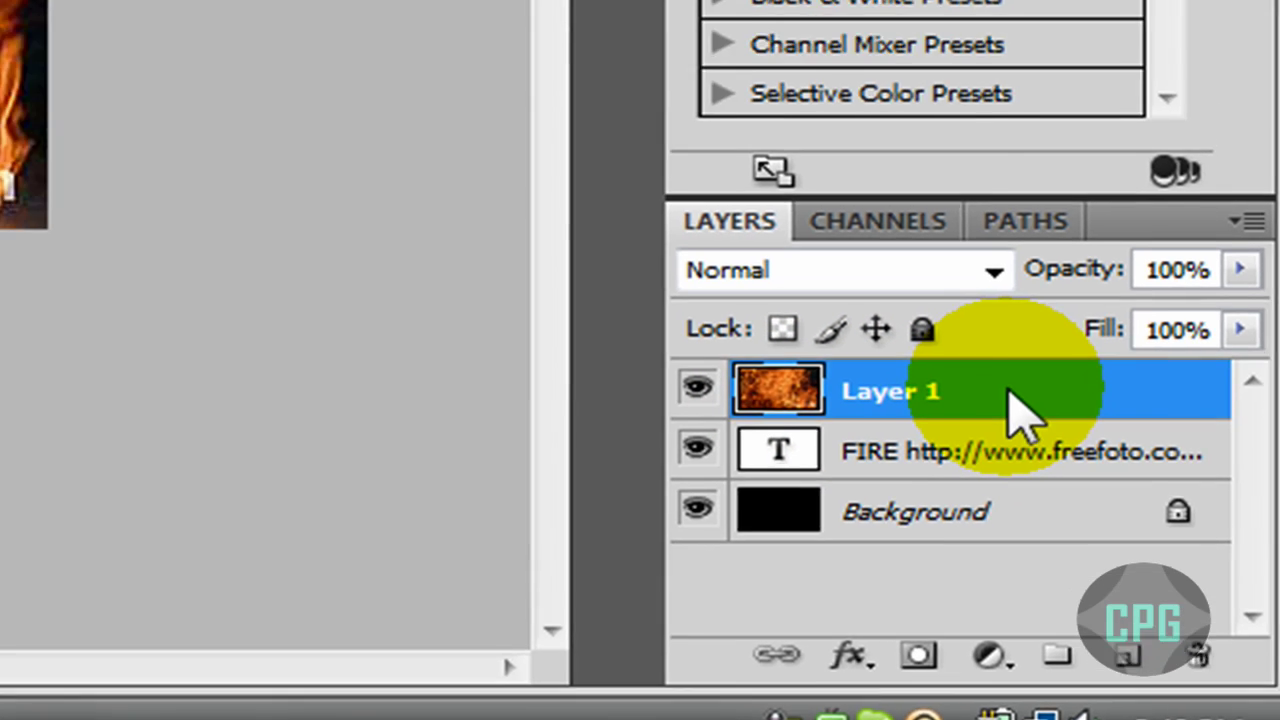
right_click(937, 316)
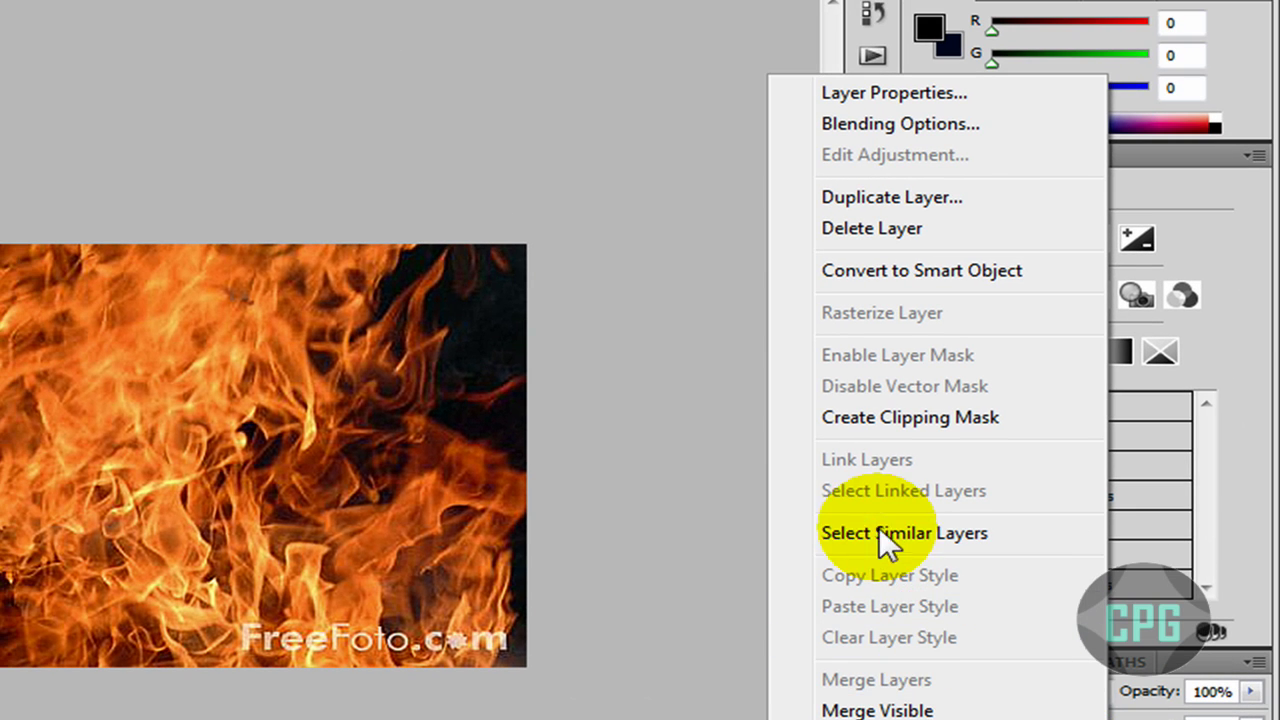
left_click(833, 416)
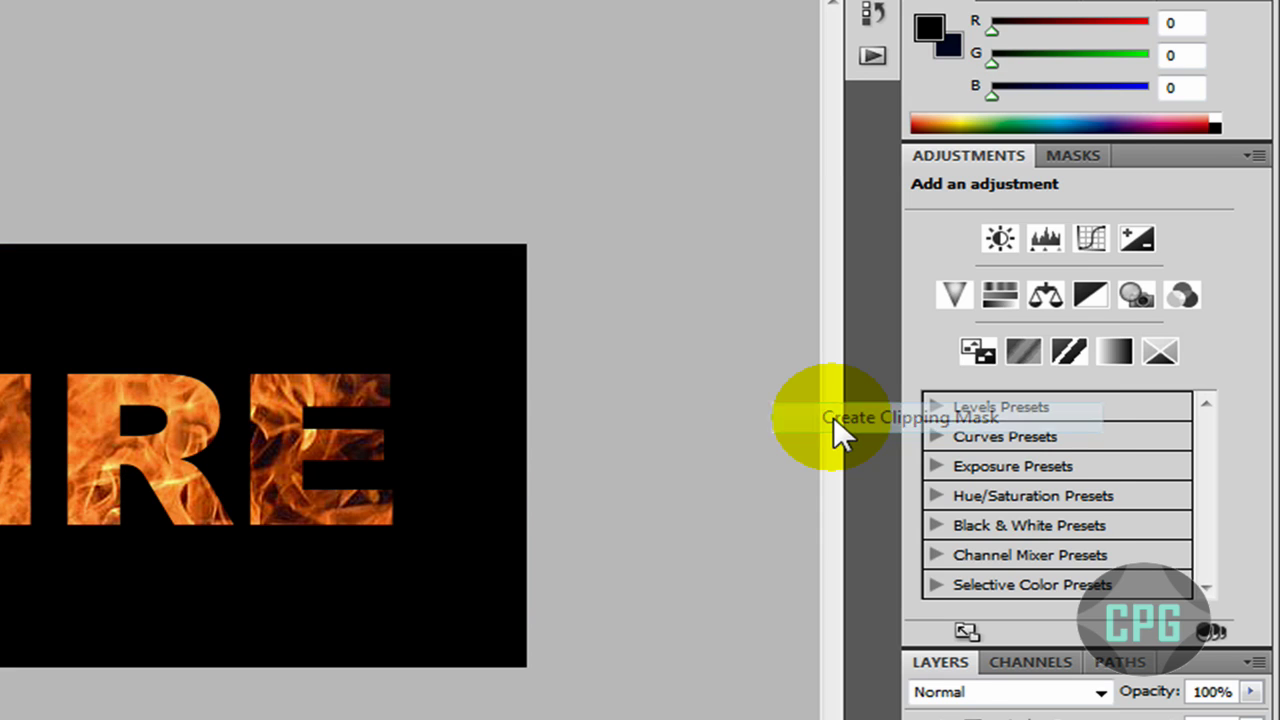